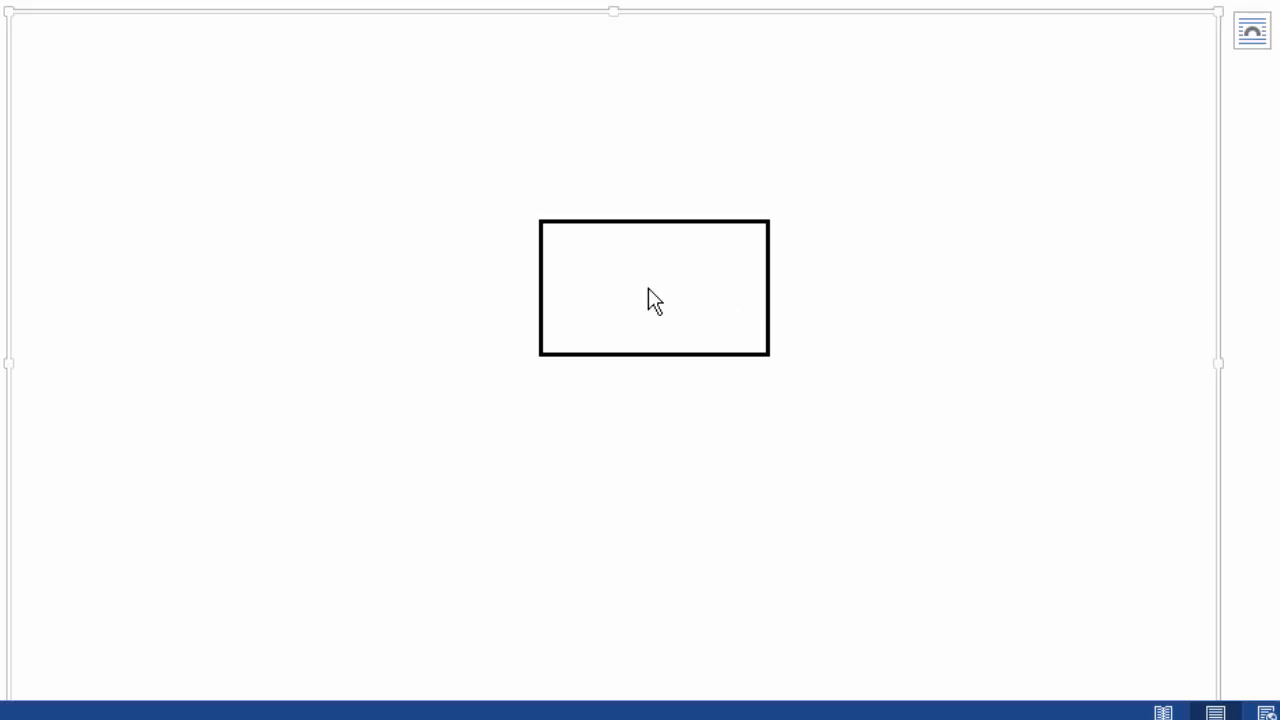
- Copy the rectangle in the drawing canvas
click(750, 314)
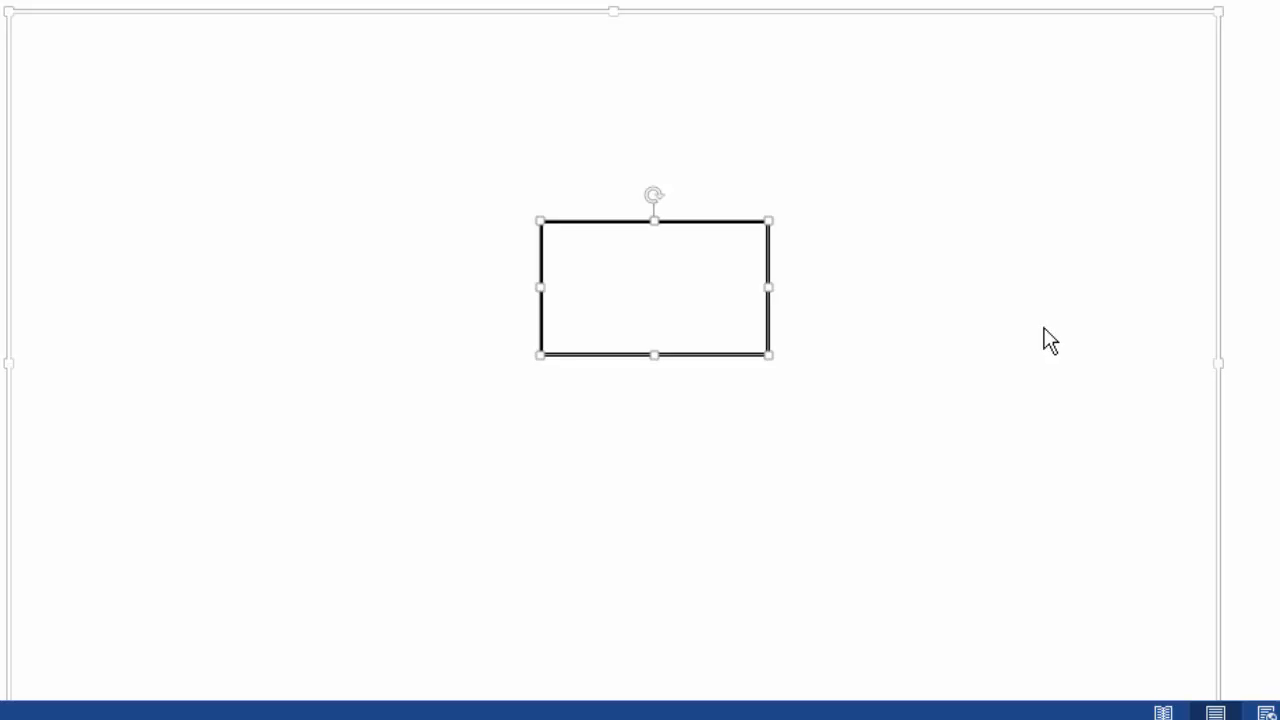
right_click(649, 264)
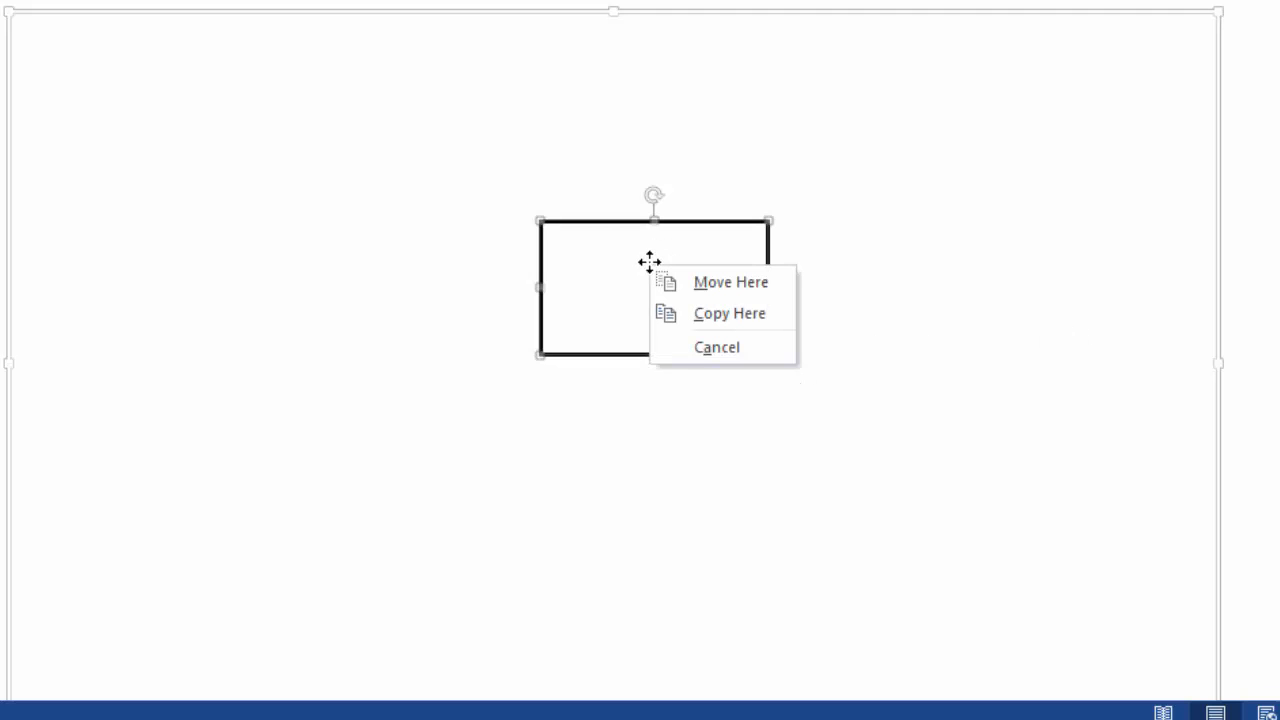
click(707, 247)
right_click(651, 252)
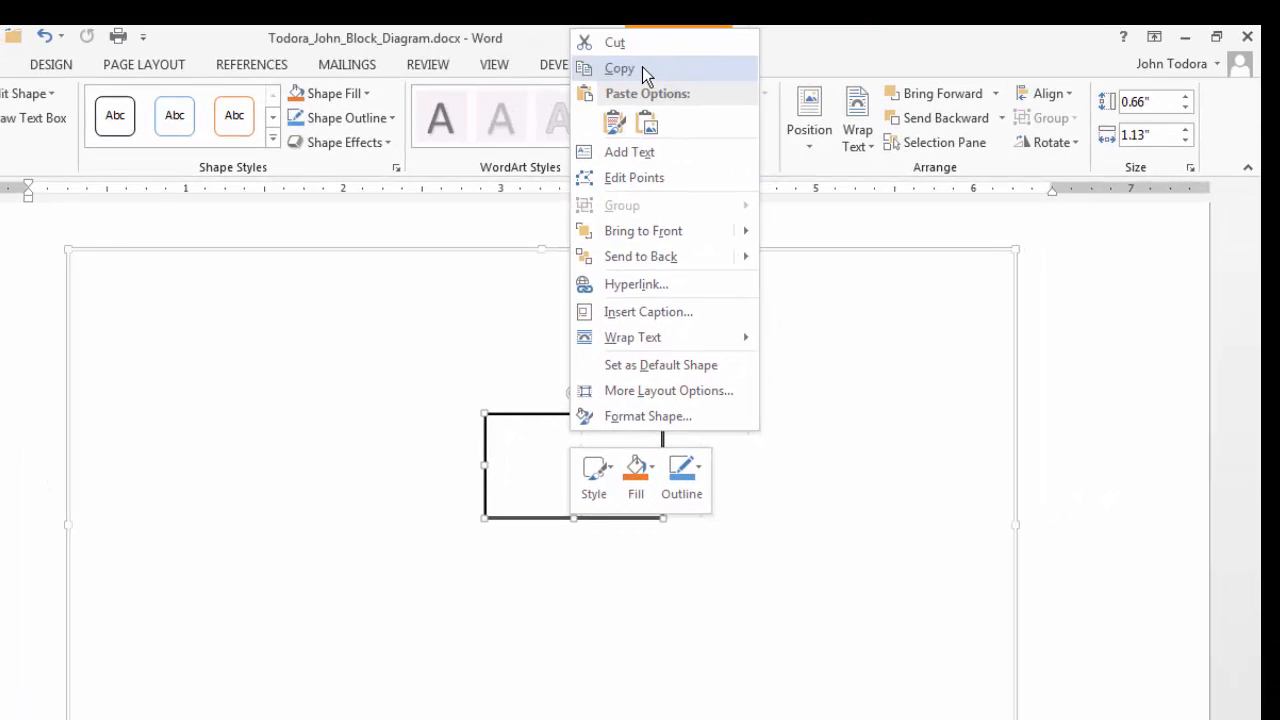
click(642, 67)
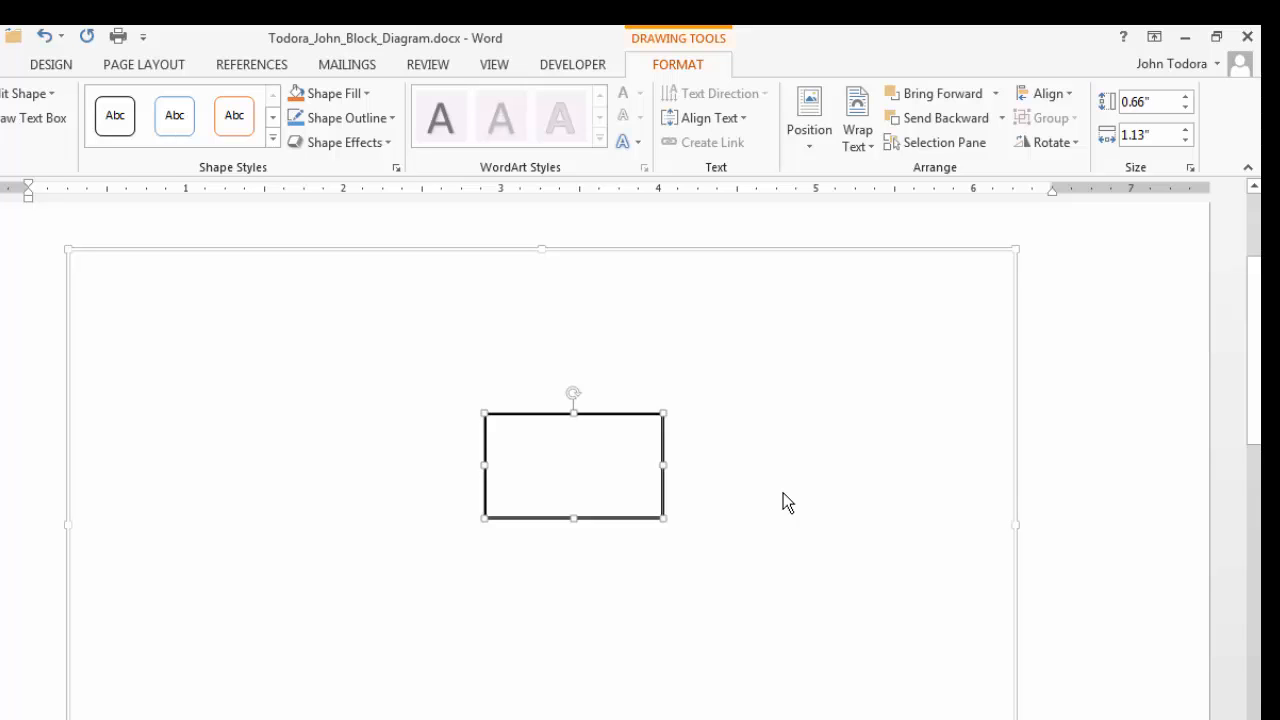
- Paste a duplicate of the rectangle into the drawing canvas and place it below and slightly left of the original
click(740, 460)
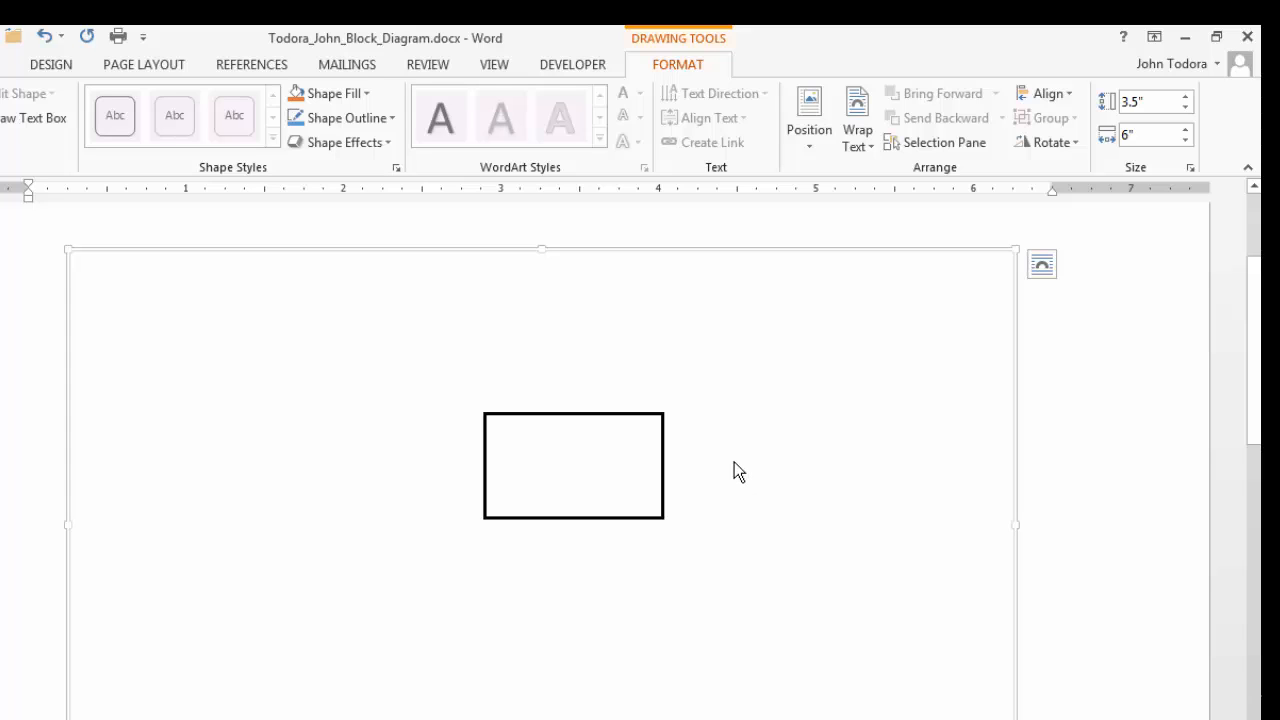
right_click(753, 380)
click(746, 372)
right_click(745, 397)
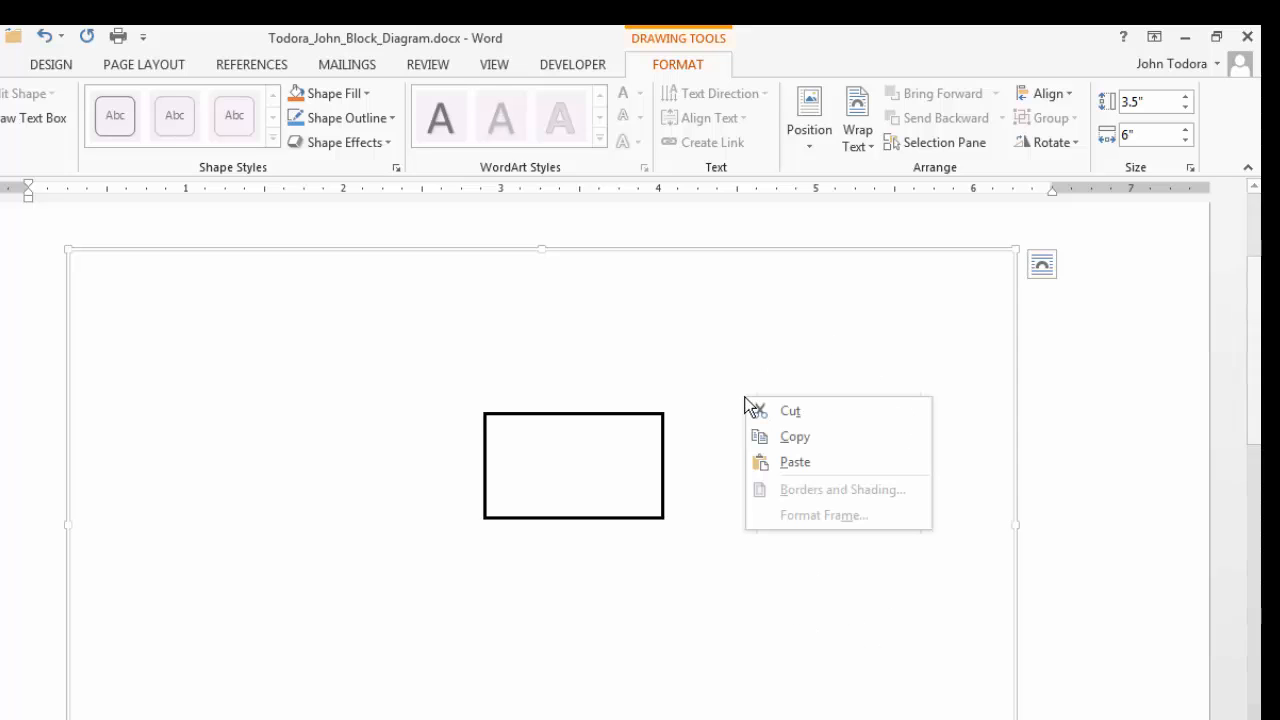
click(803, 461)
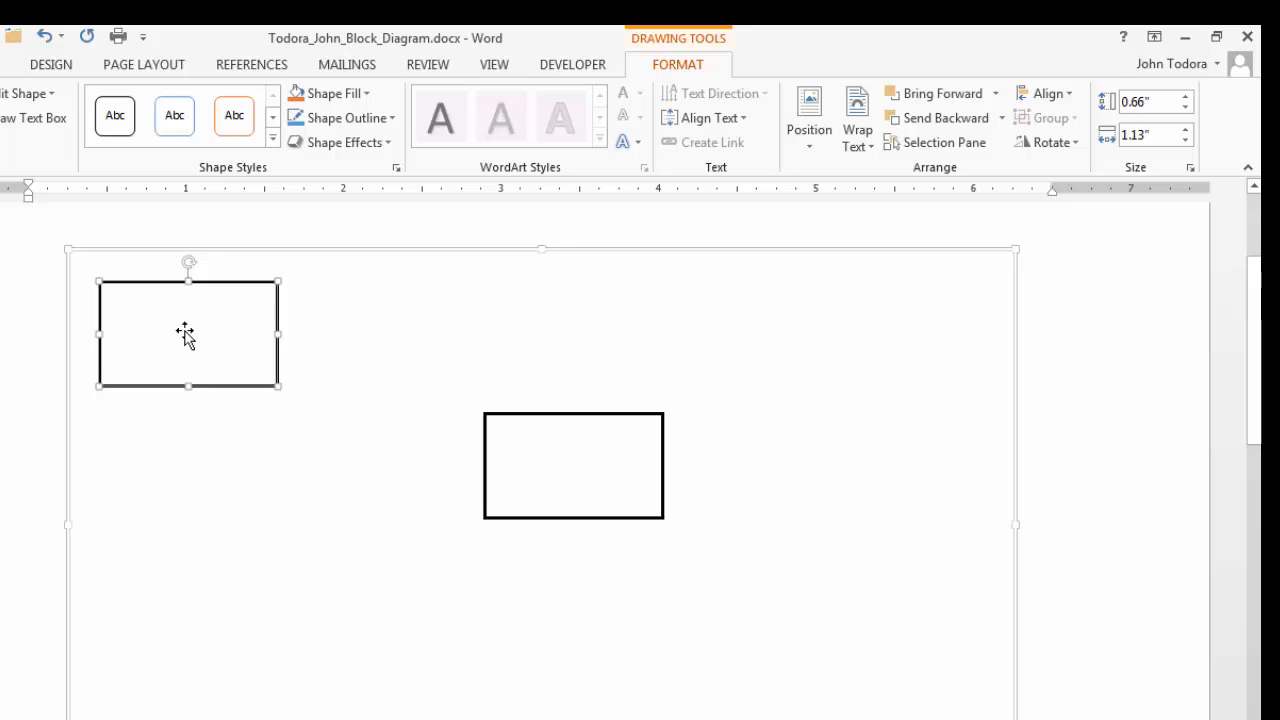
mouse_move(196, 340)
mouse_down()
mouse_move(273, 549)
mouse_move(389, 663)
mouse_move(526, 637)
mouse_move(563, 589)
mouse_move(617, 596)
mouse_move(608, 616)
mouse_move(551, 623)
mouse_move(573, 578)
mouse_move(575, 618)
mouse_move(487, 617)
mouse_up()
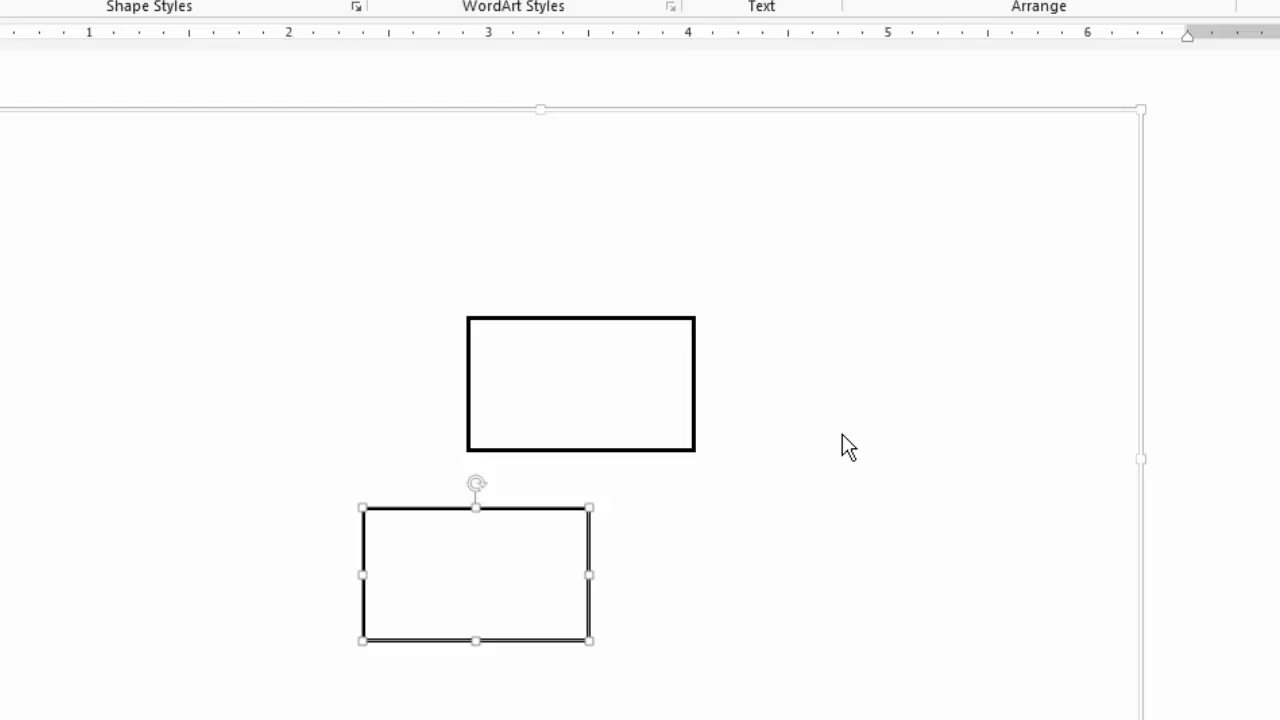
click(750, 545)
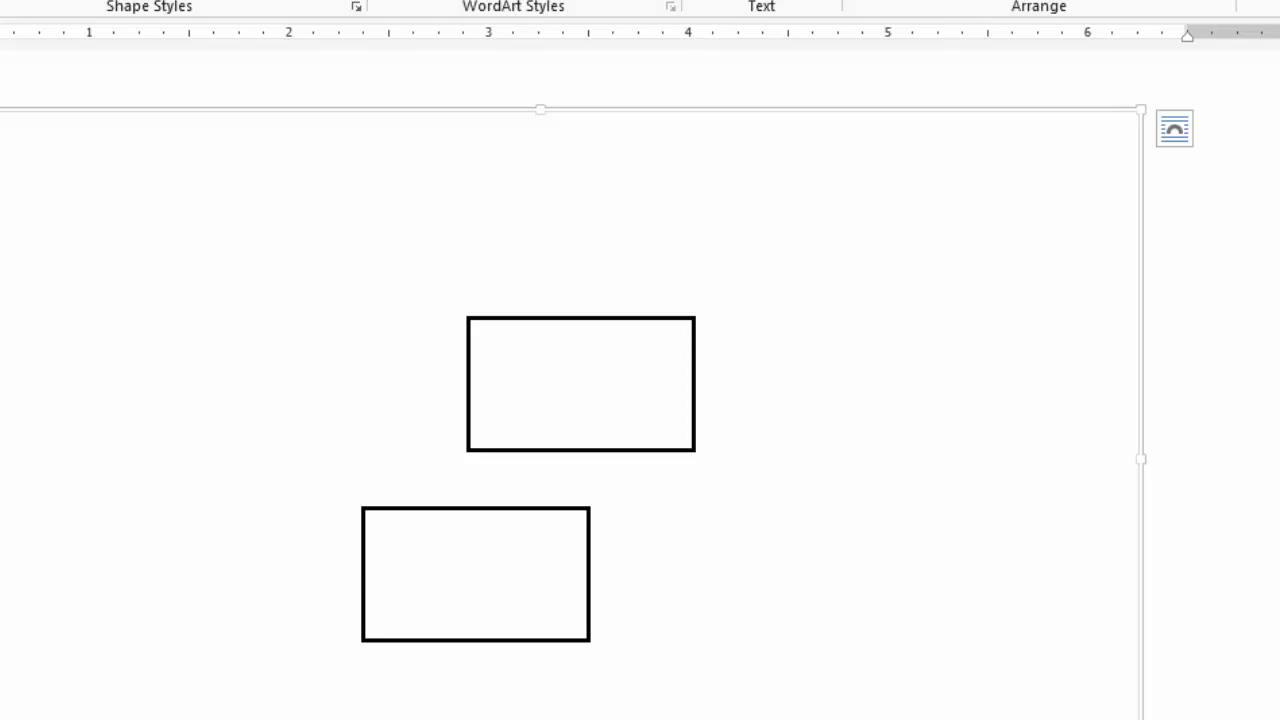
- Select both rectangles together, one after the other, and clear the selection
click(486, 566)
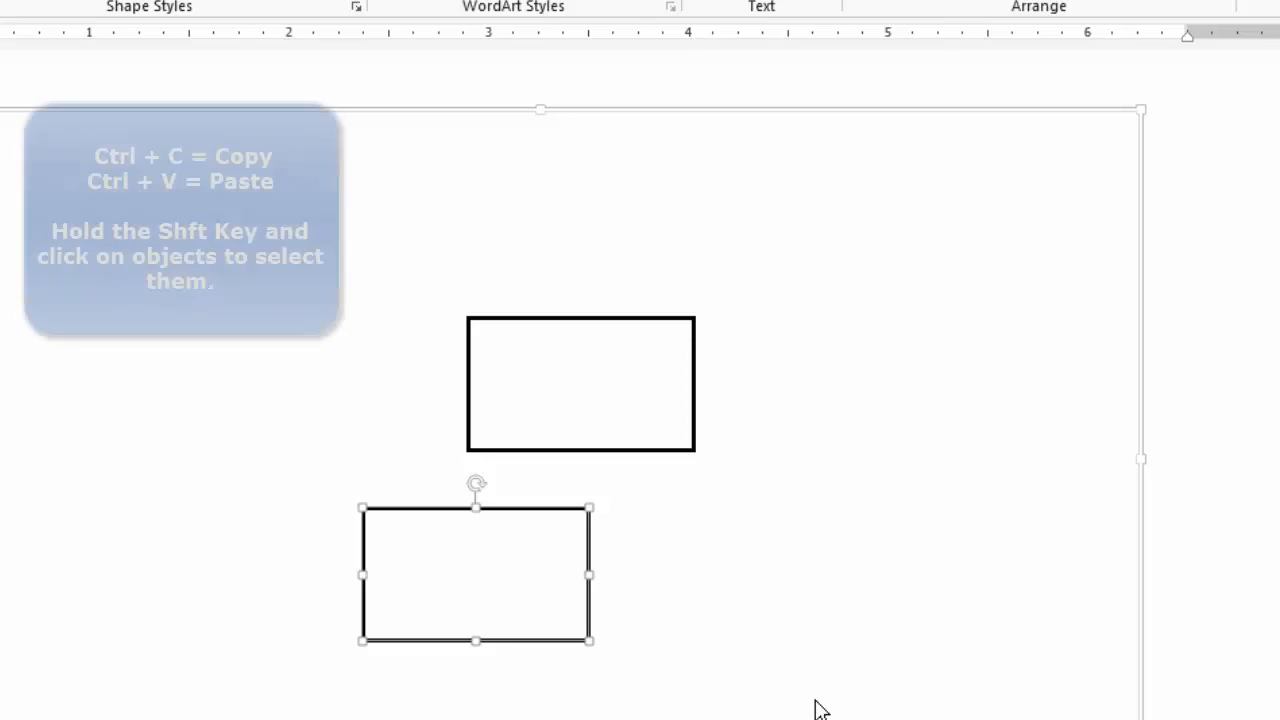
shift+click(611, 391)
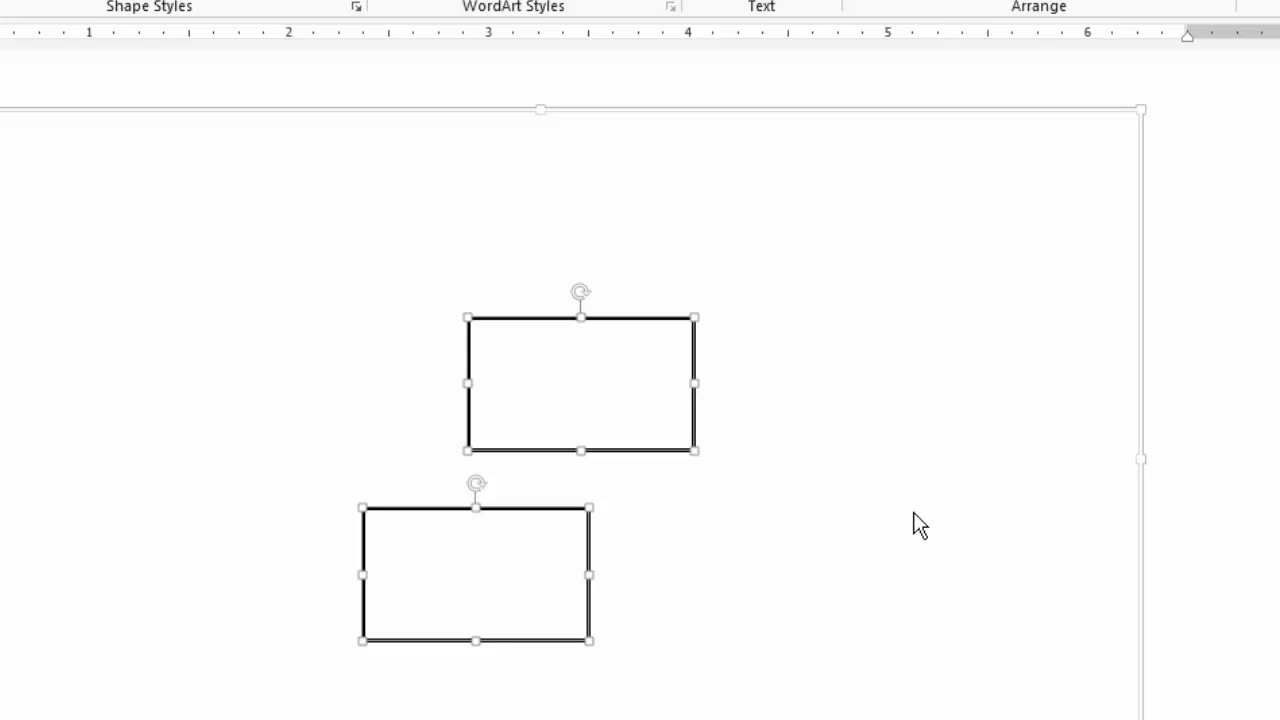
click(946, 460)
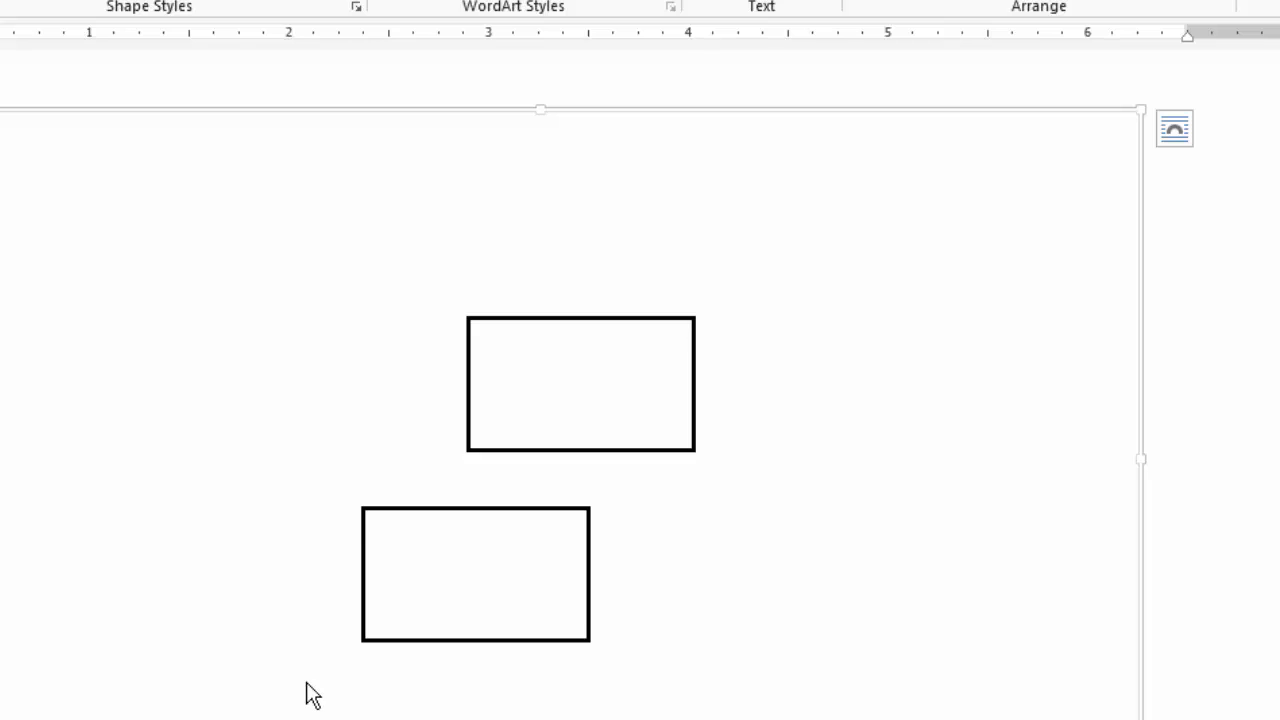
- Align both rectangles with Align Center and move the pair about half an inch to the right
drag(302, 682, 771, 240)
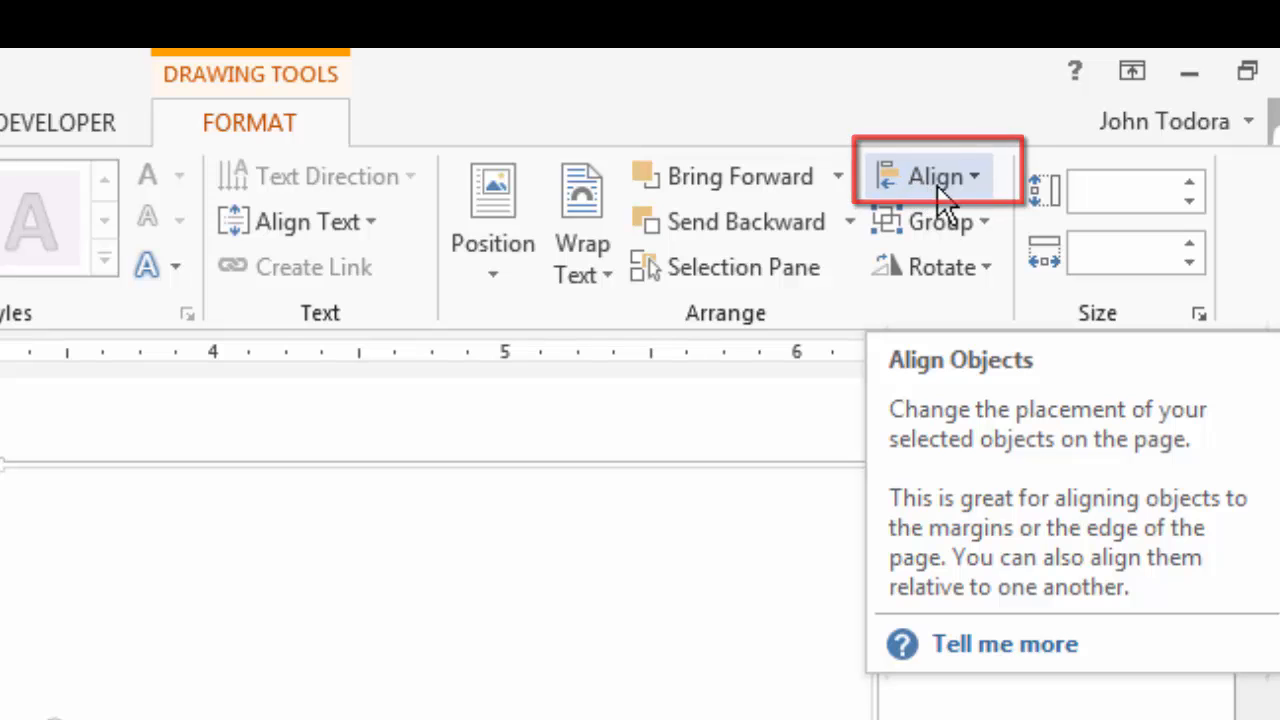
click(976, 176)
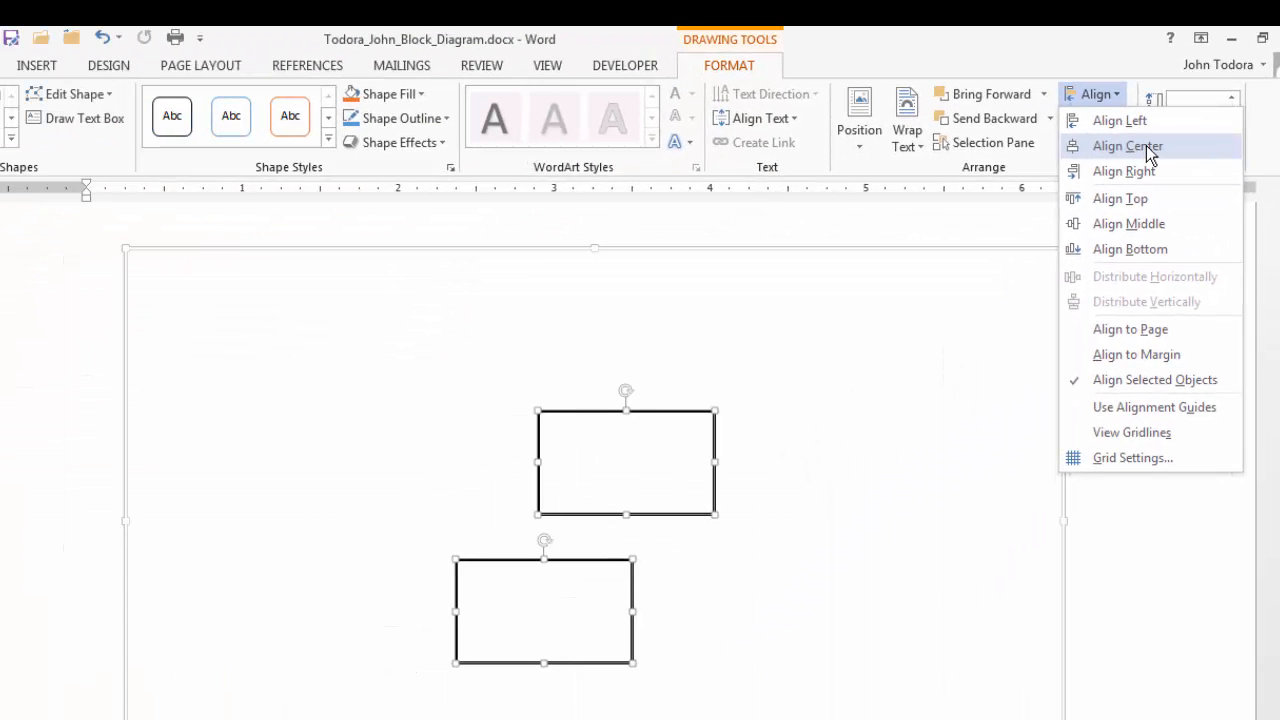
click(1147, 148)
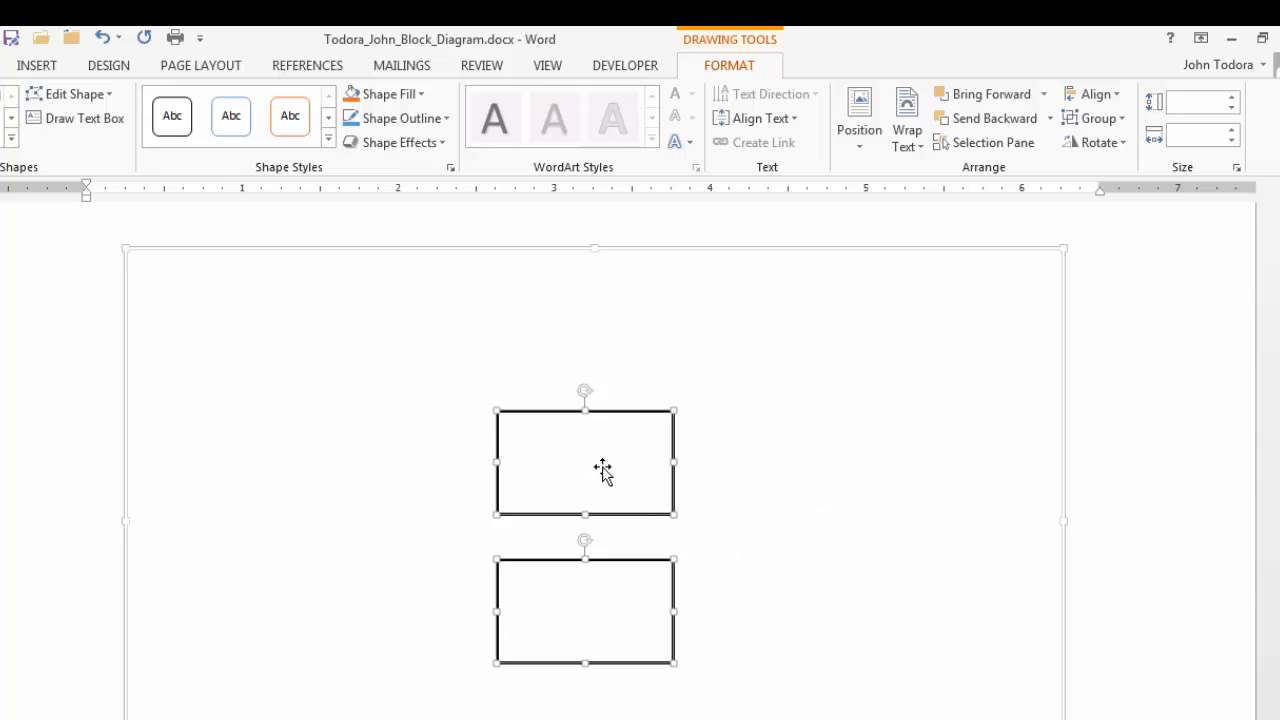
drag(583, 466, 663, 463)
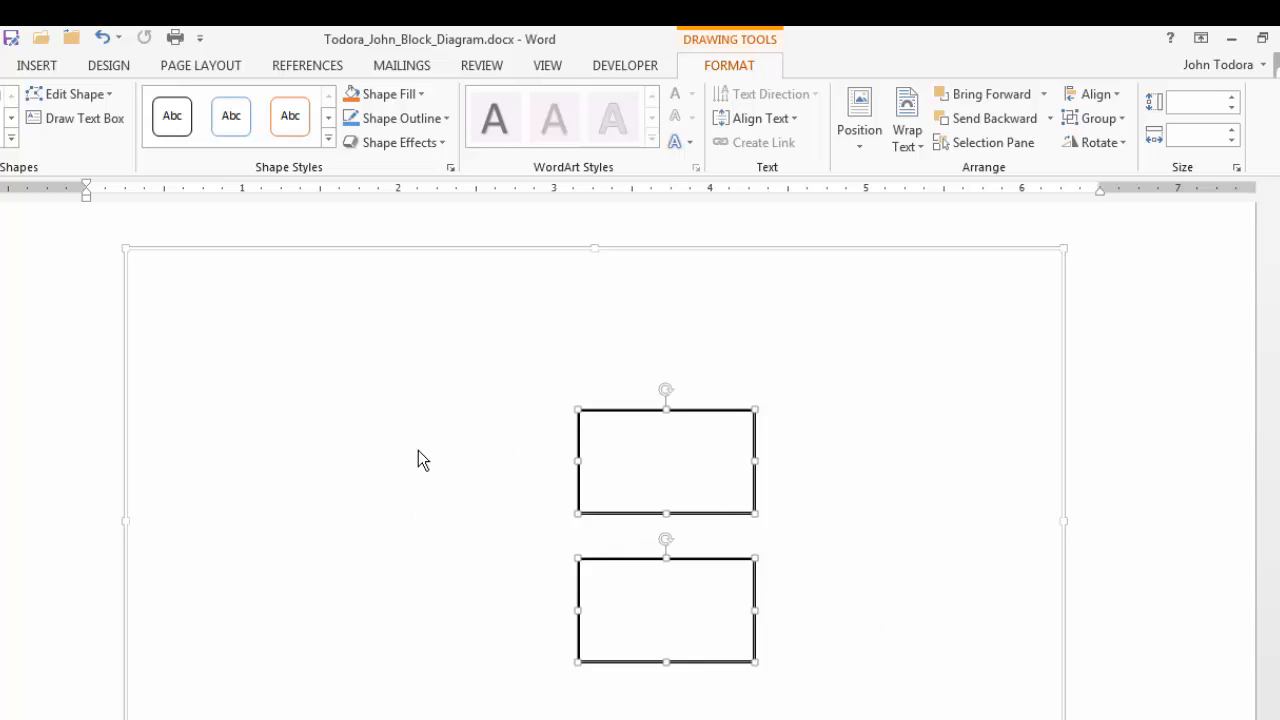
click(443, 428)
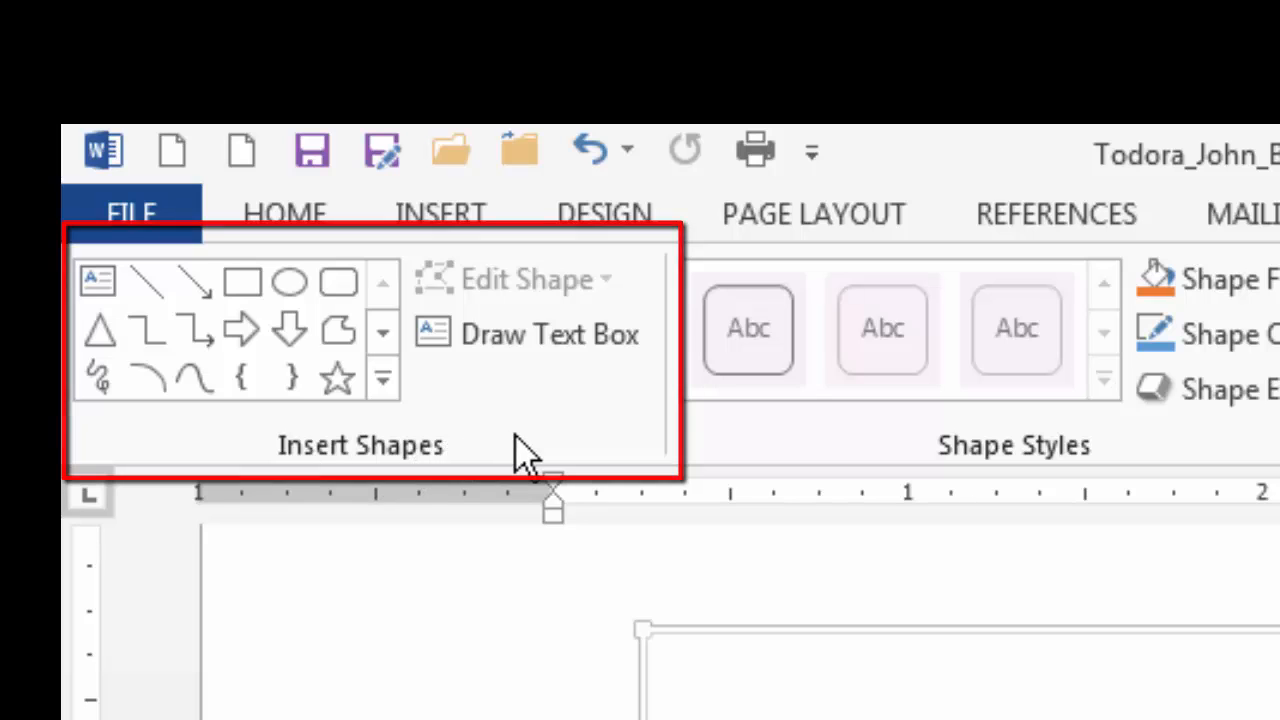
- Draw an oval about 0.32 by 0.65 inches left of the rectangles and apply the unfilled black outline shape style
click(289, 290)
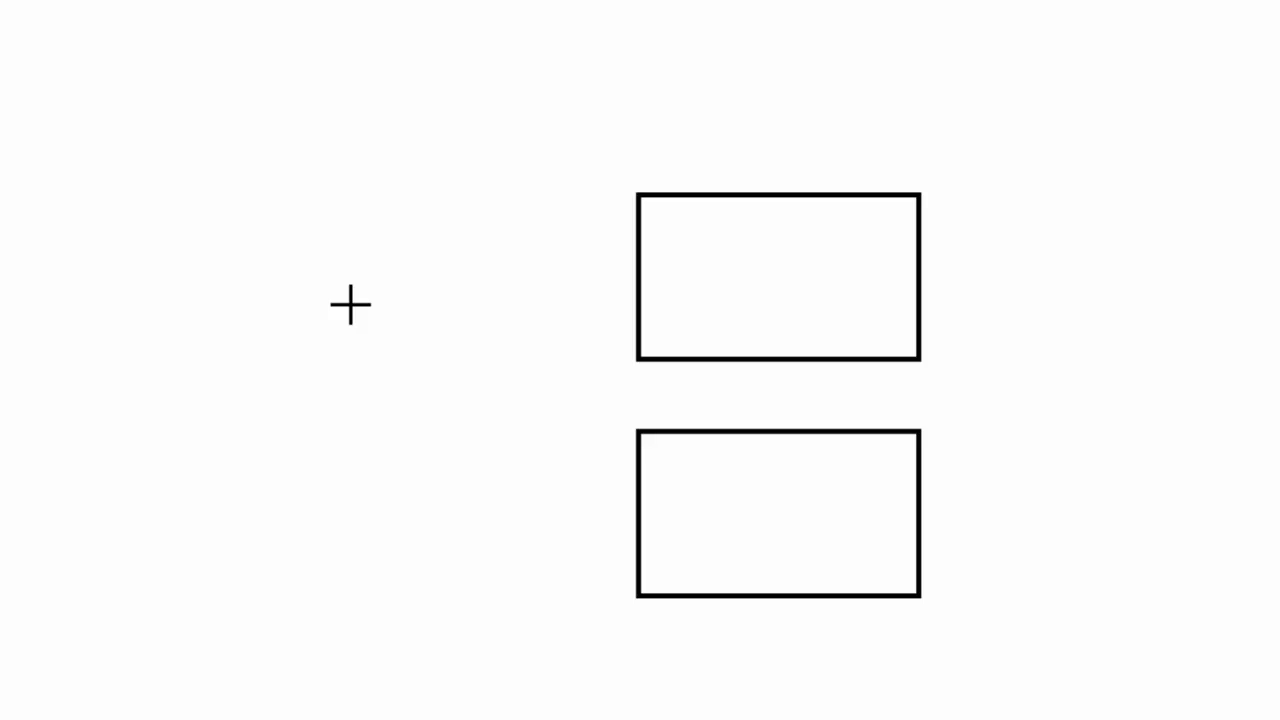
drag(350, 305, 513, 385)
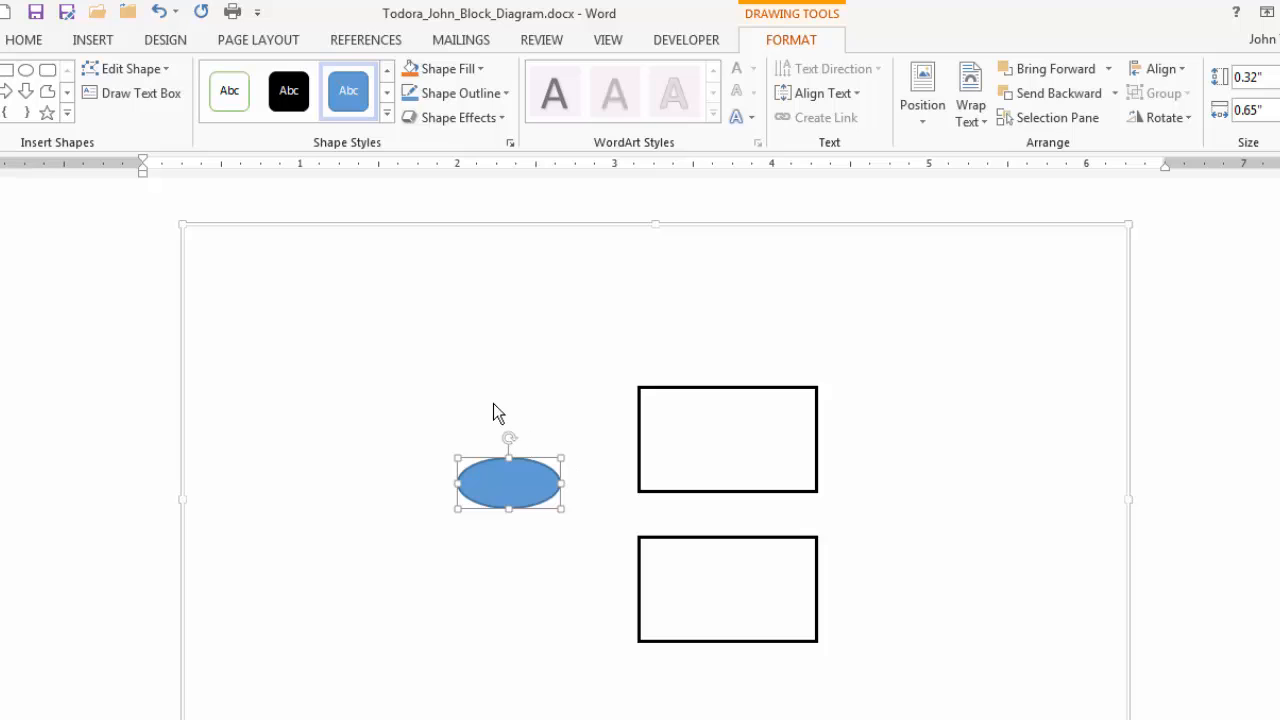
click(387, 118)
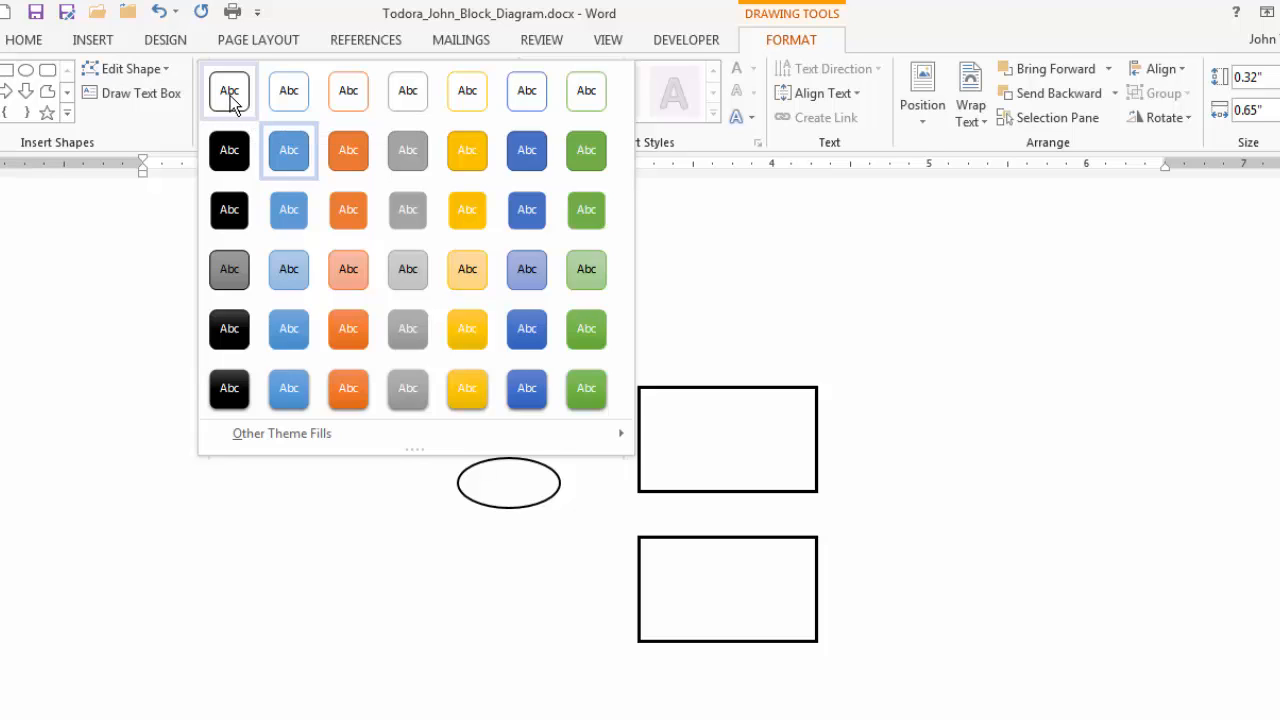
click(231, 98)
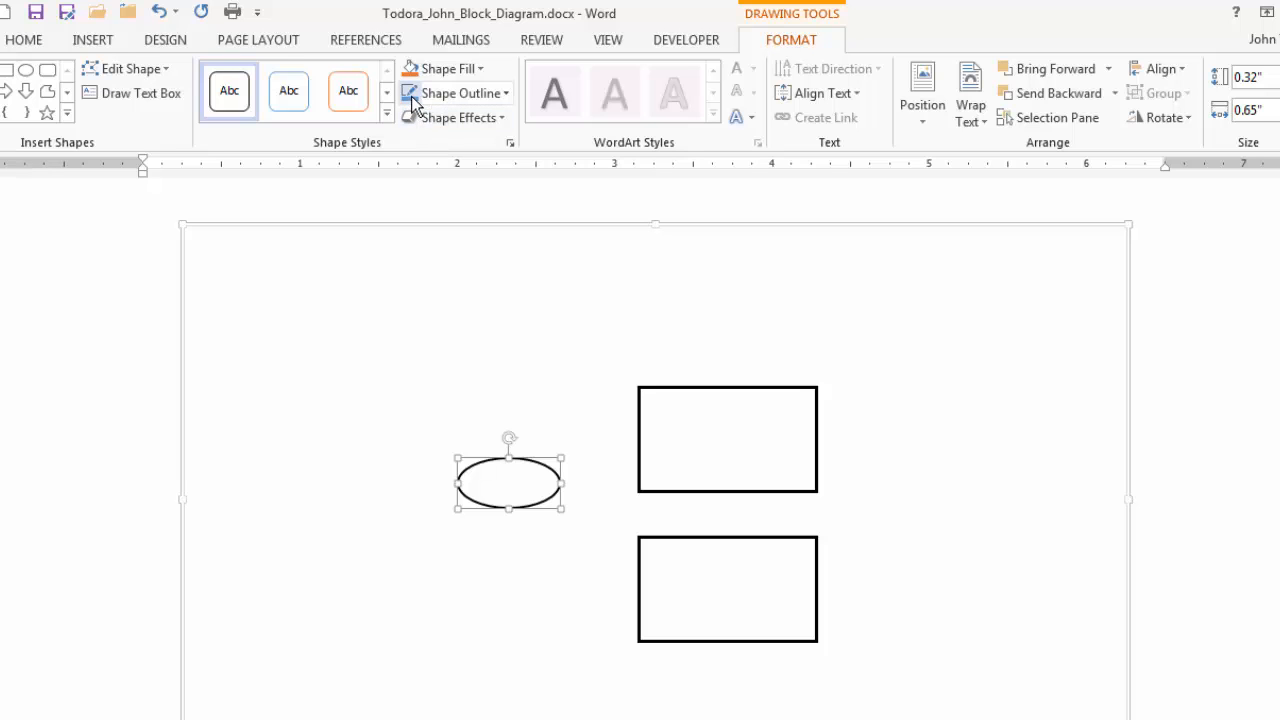
- Set the oval's outline weight to 1½ pt
click(509, 92)
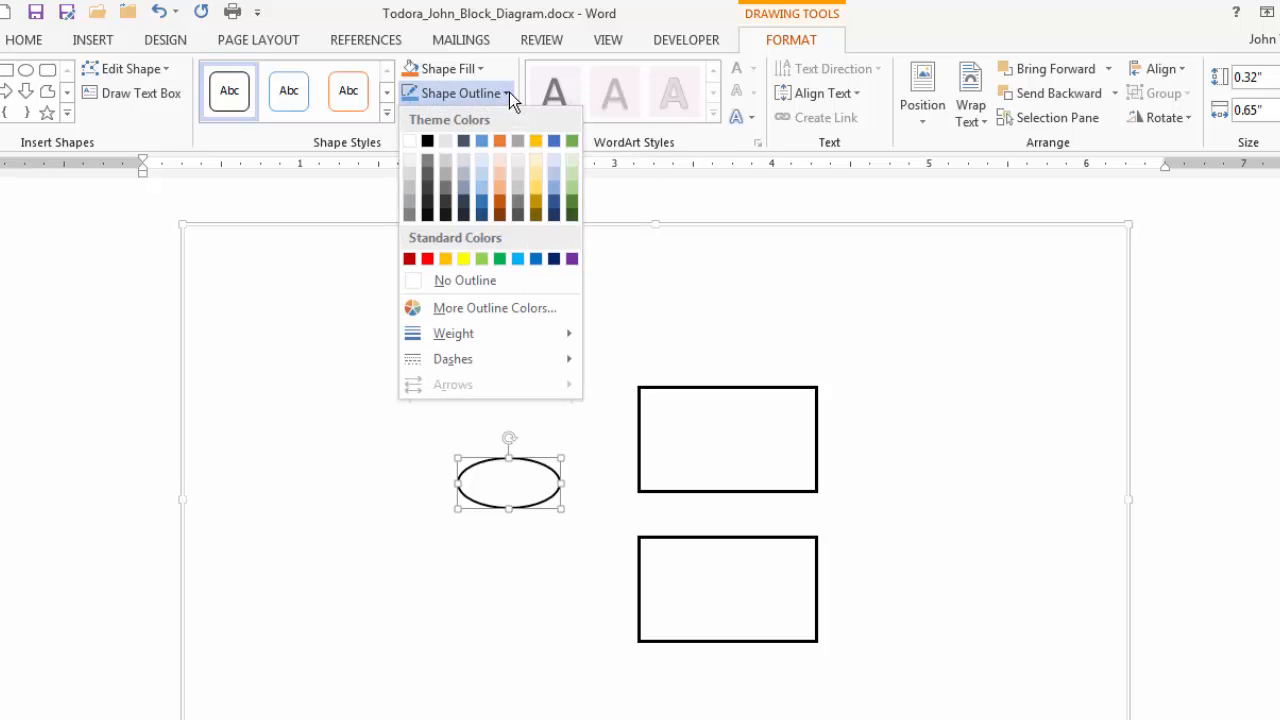
mouse_move(514, 340)
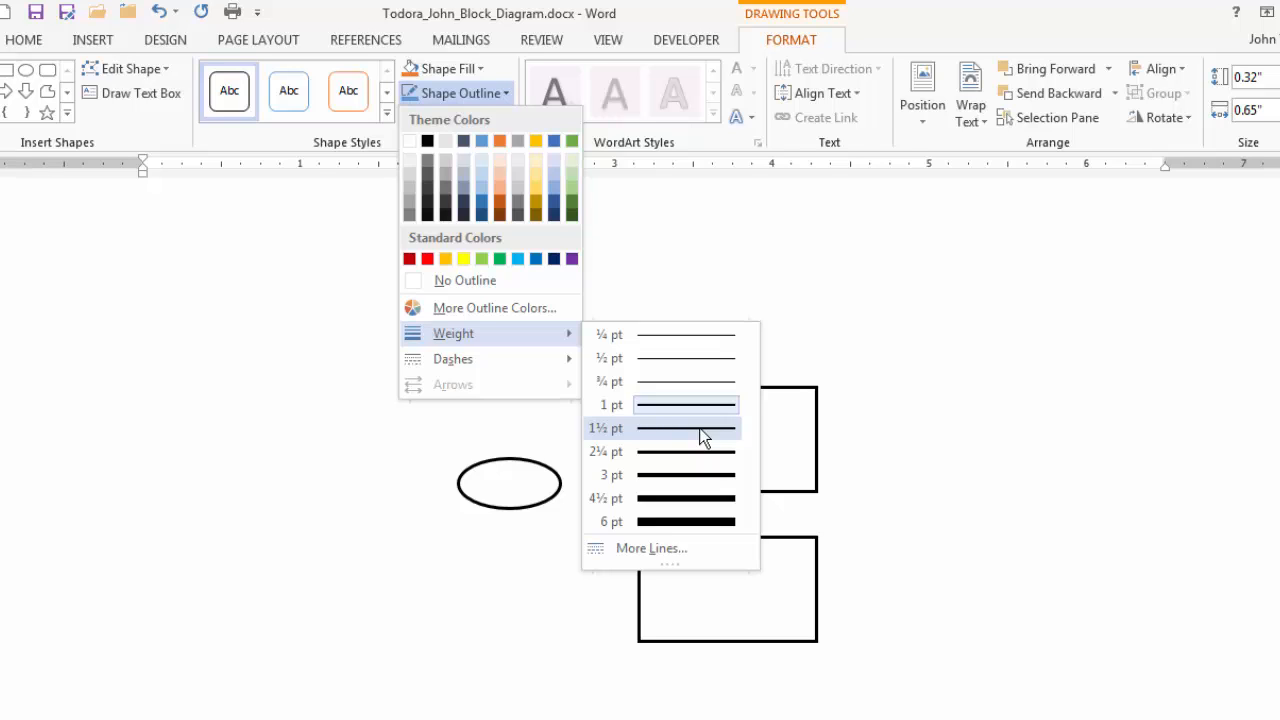
click(703, 430)
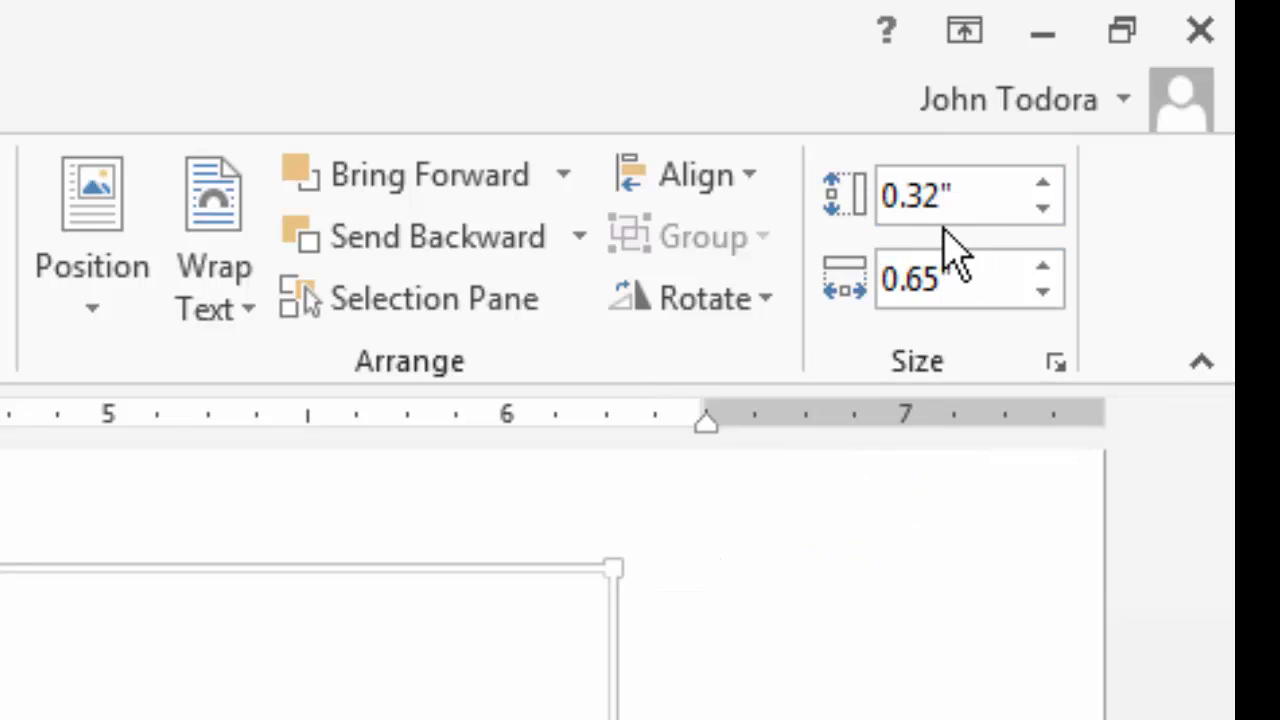
- Set the oval's height to 0.4 inches and its width to 0.4 inches to make it a circle
click(988, 197)
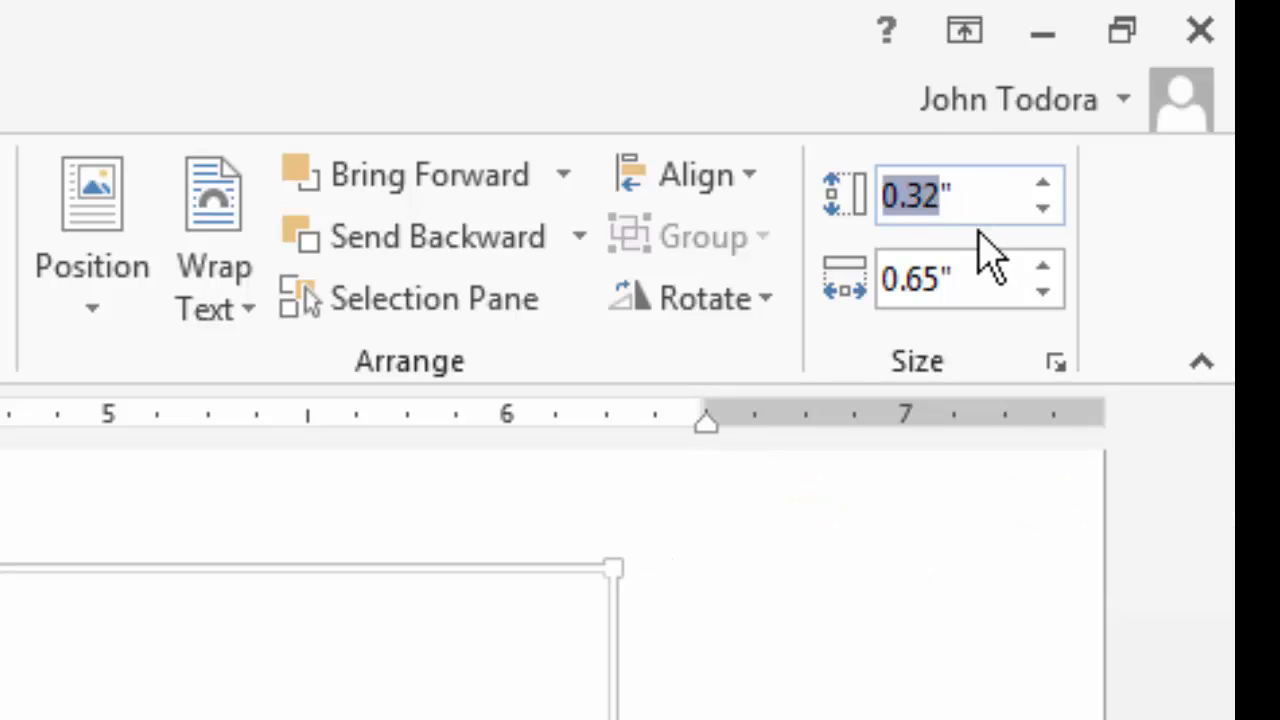
click(980, 197)
double_click(980, 197)
click(994, 200)
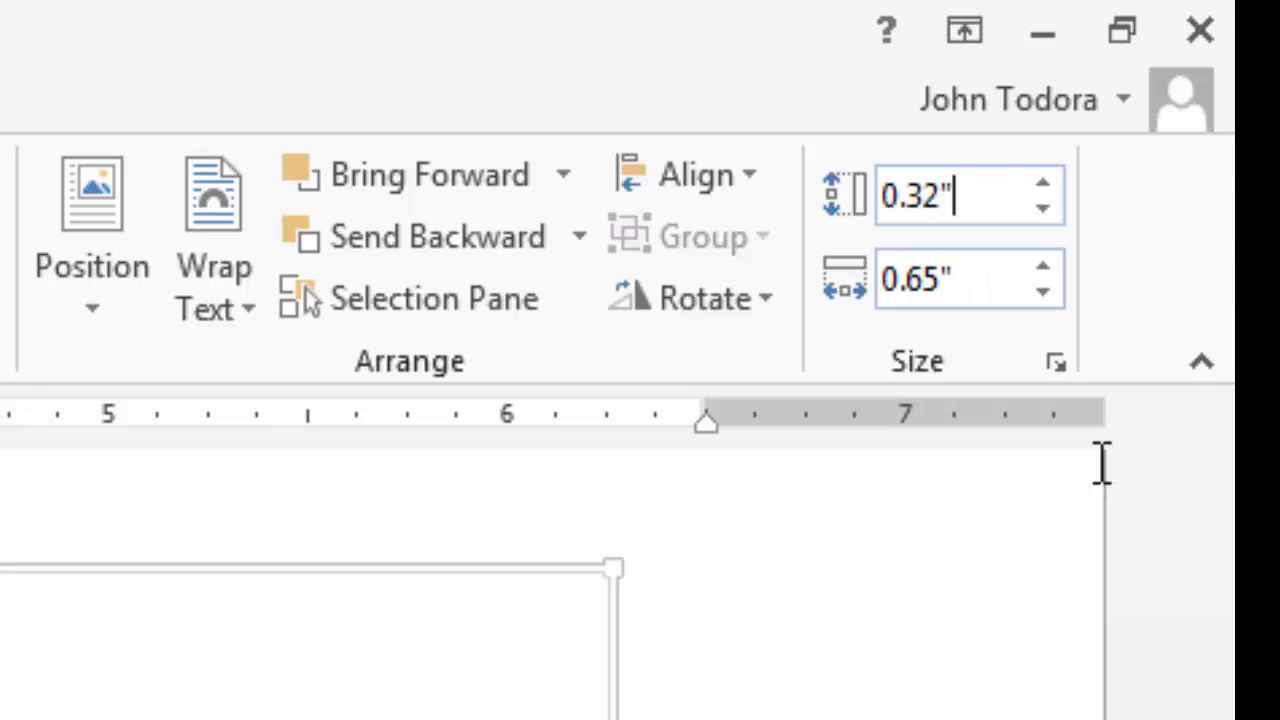
click(1042, 186)
click(1042, 186)
click(1042, 186)
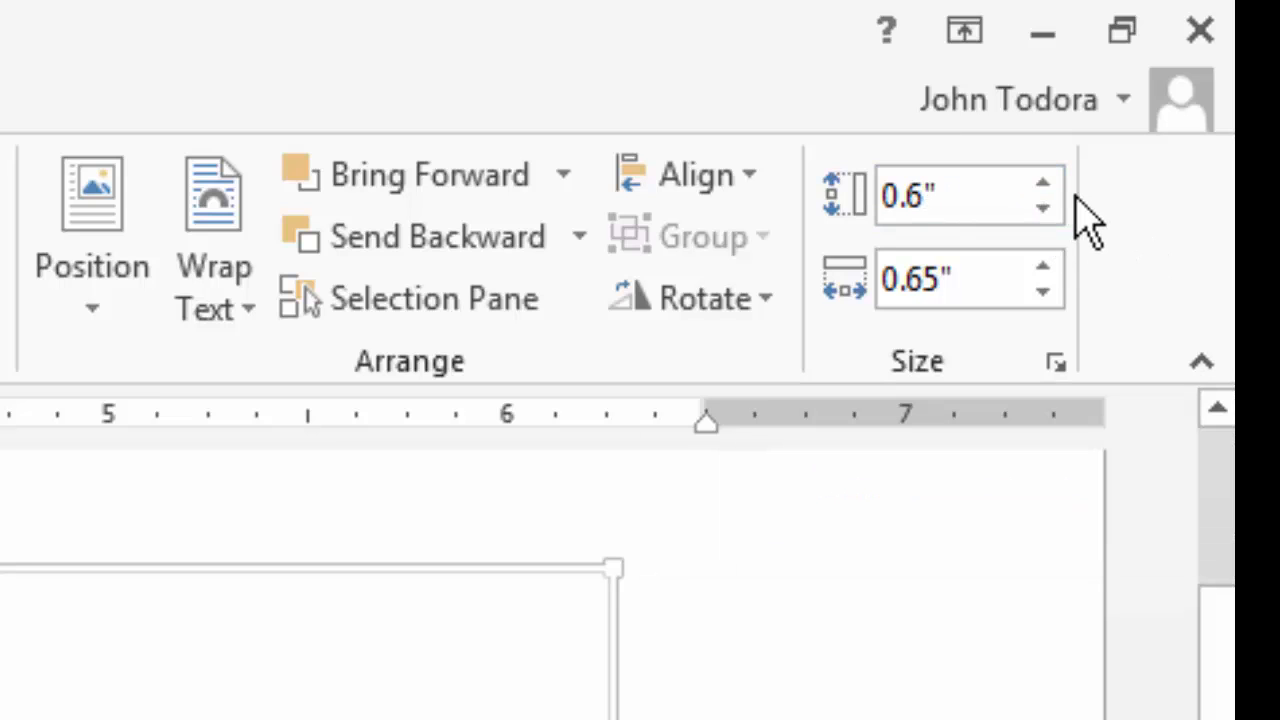
click(1041, 210)
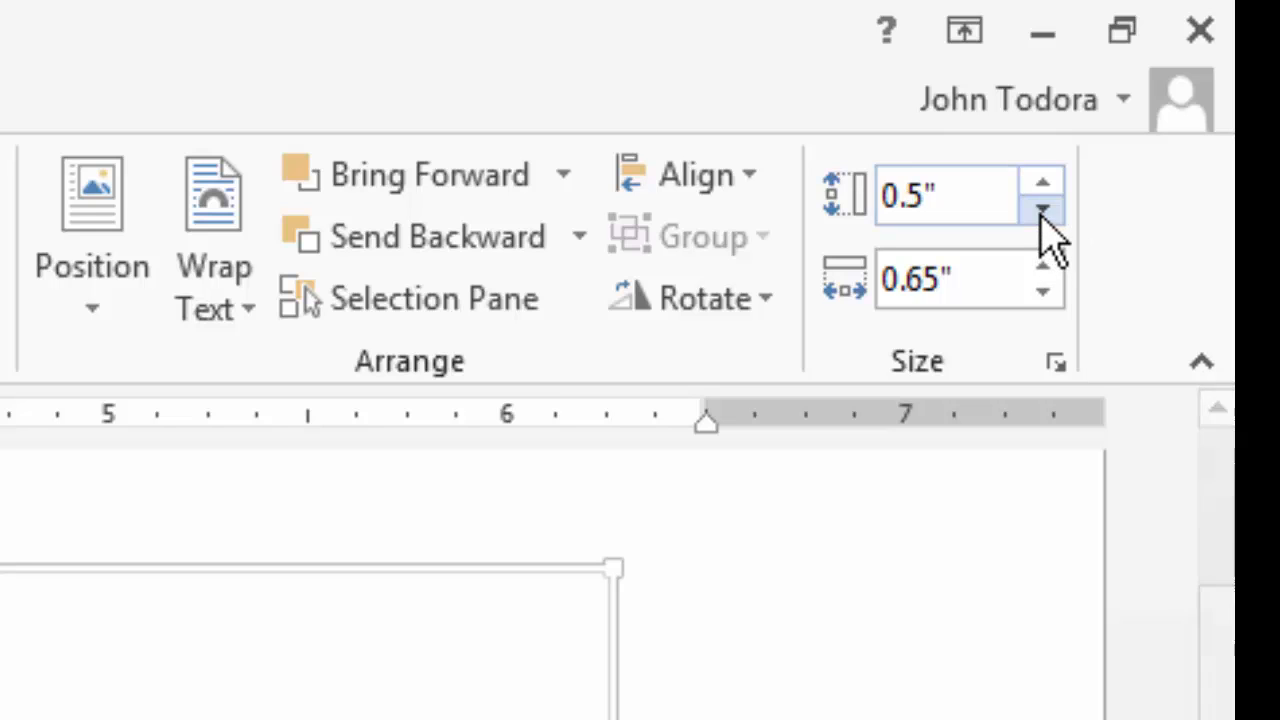
click(1041, 210)
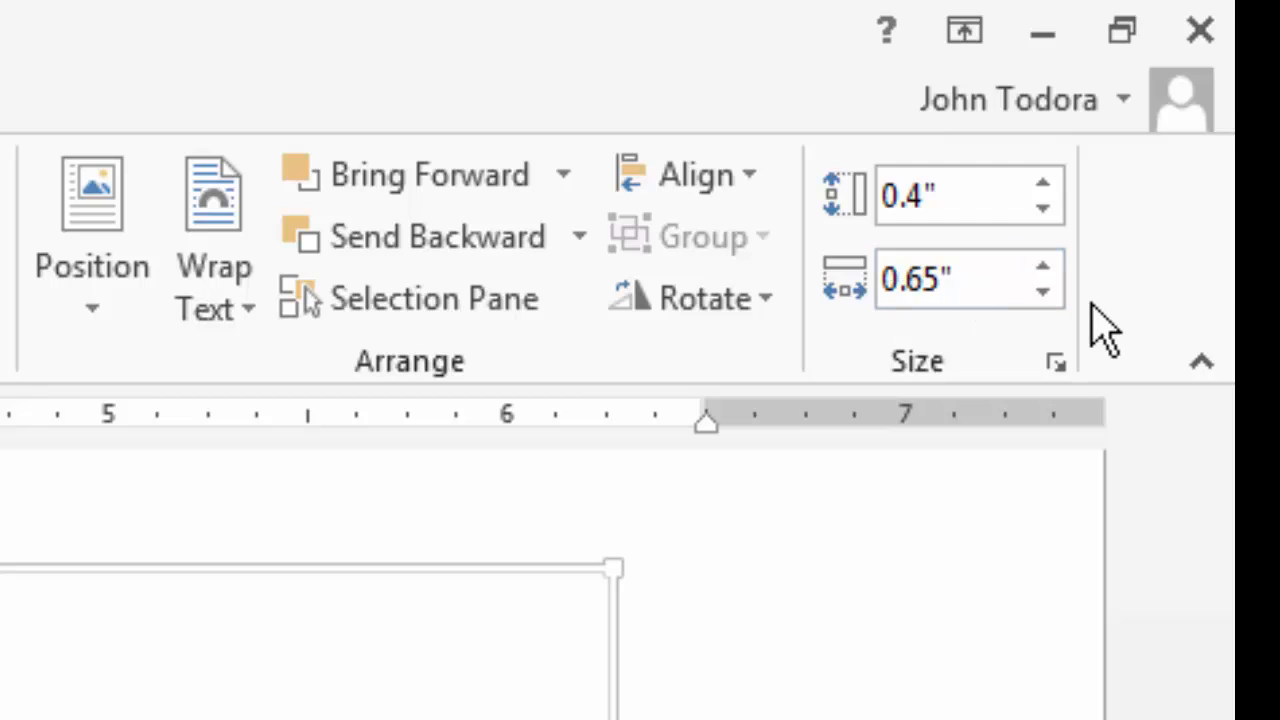
click(1047, 299)
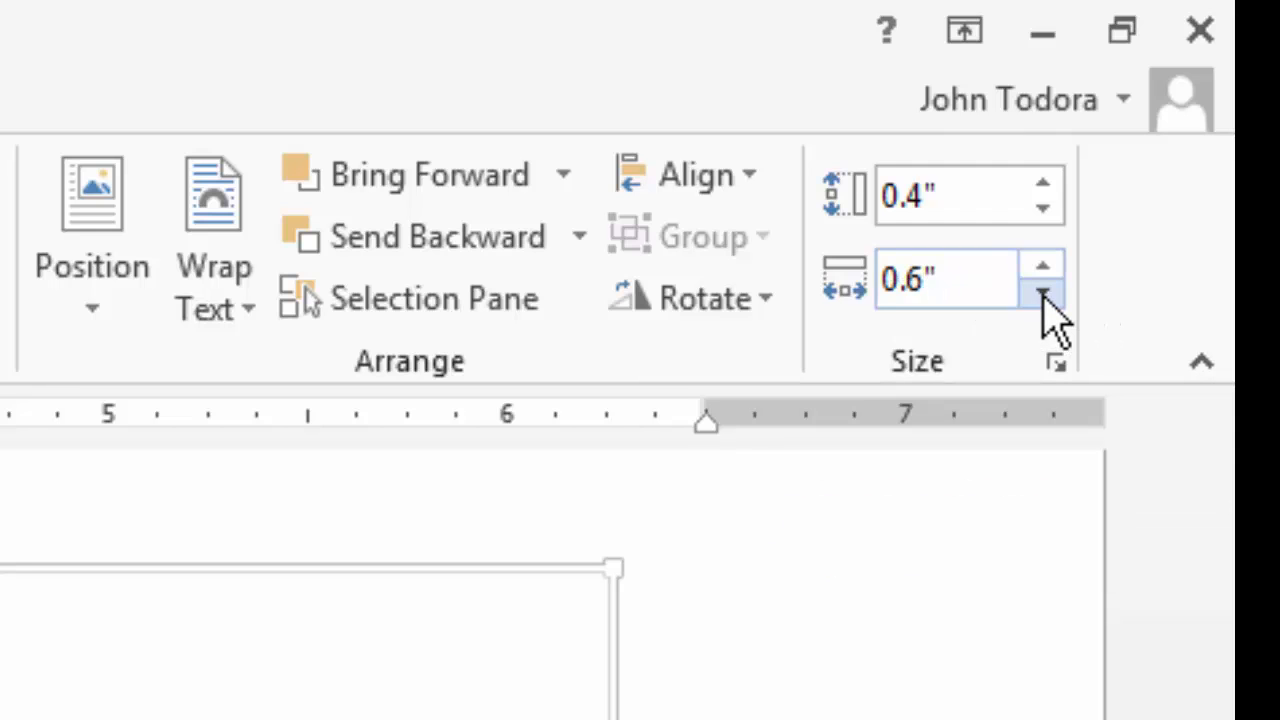
click(1043, 296)
click(1043, 296)
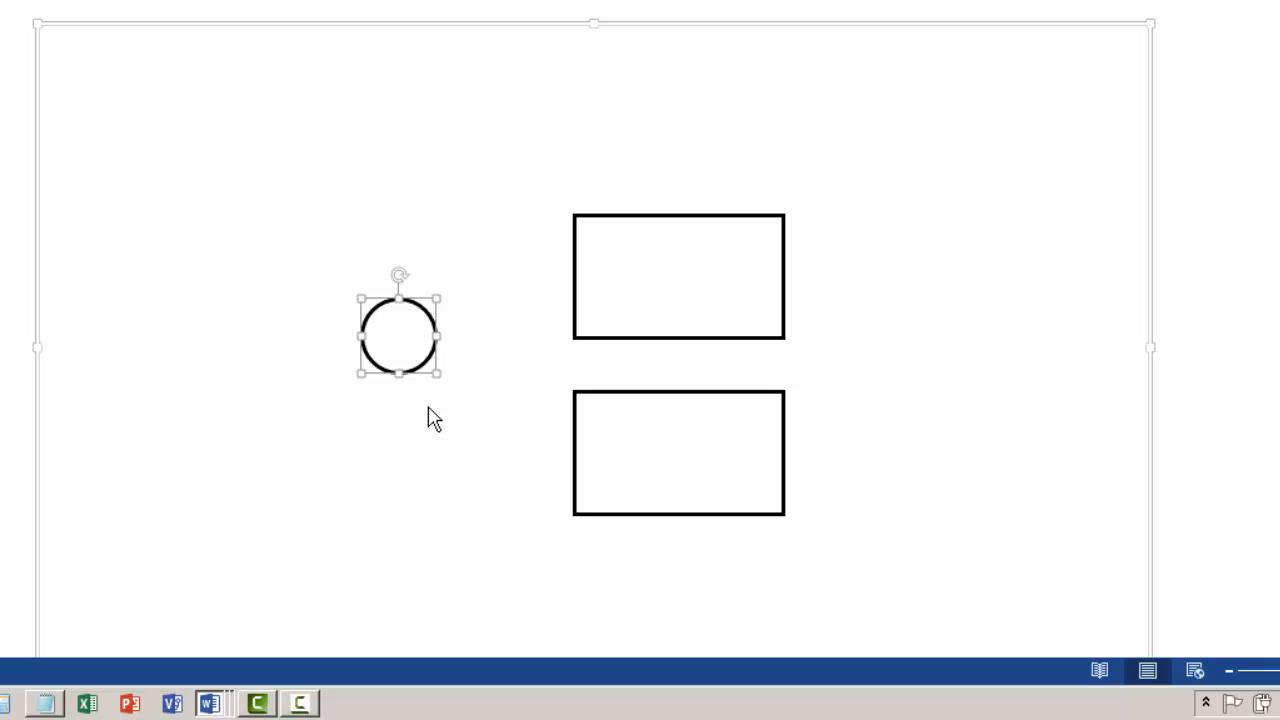
- Align the circle and the upper rectangle with Align Middle
shift+click(638, 268)
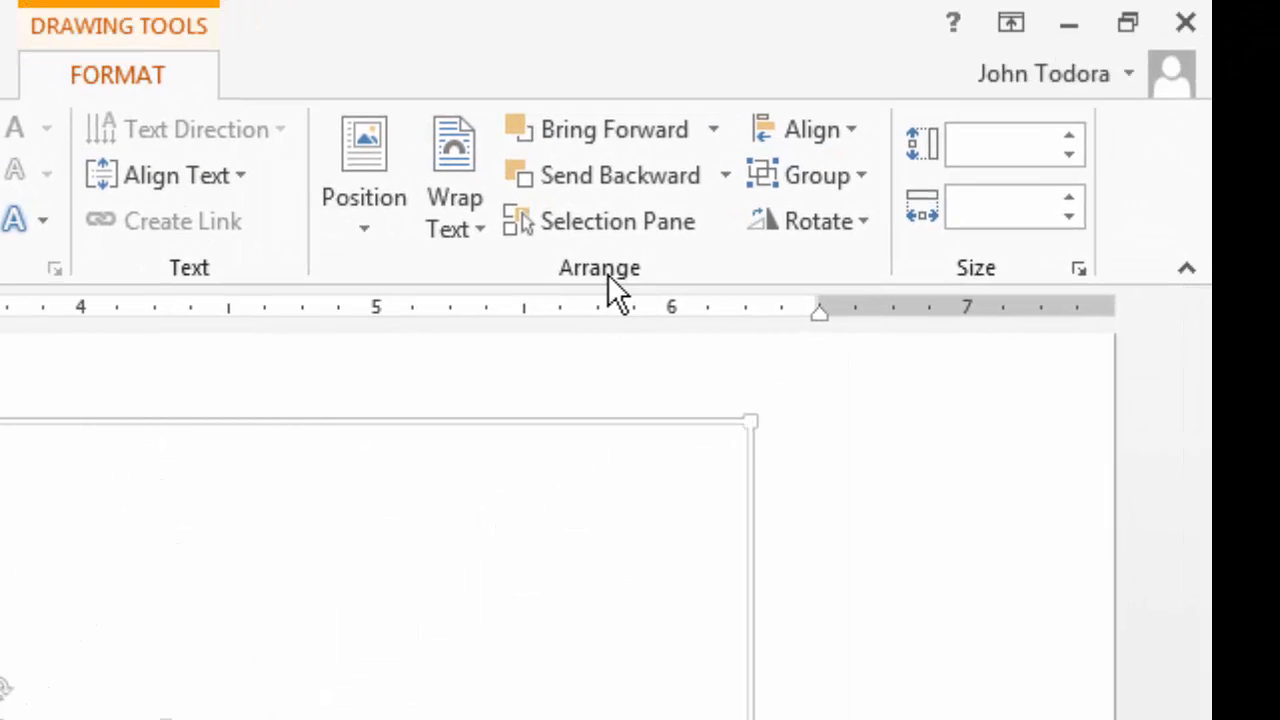
click(845, 138)
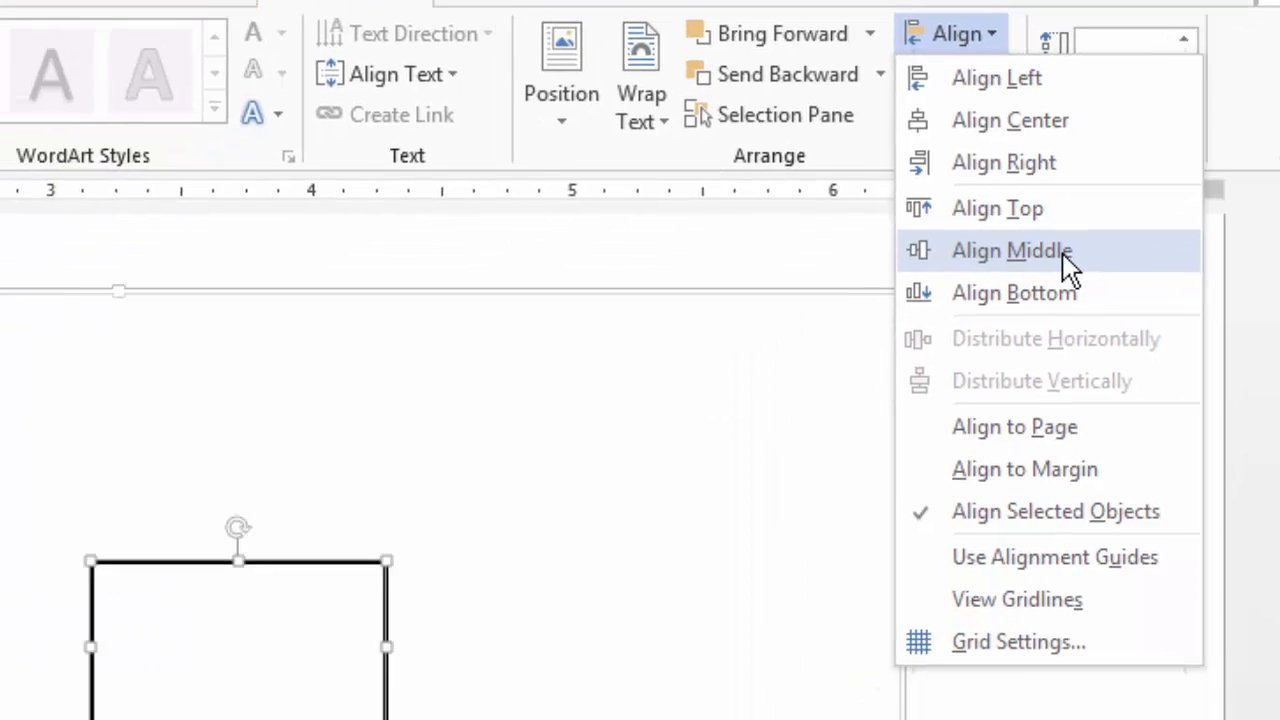
click(931, 377)
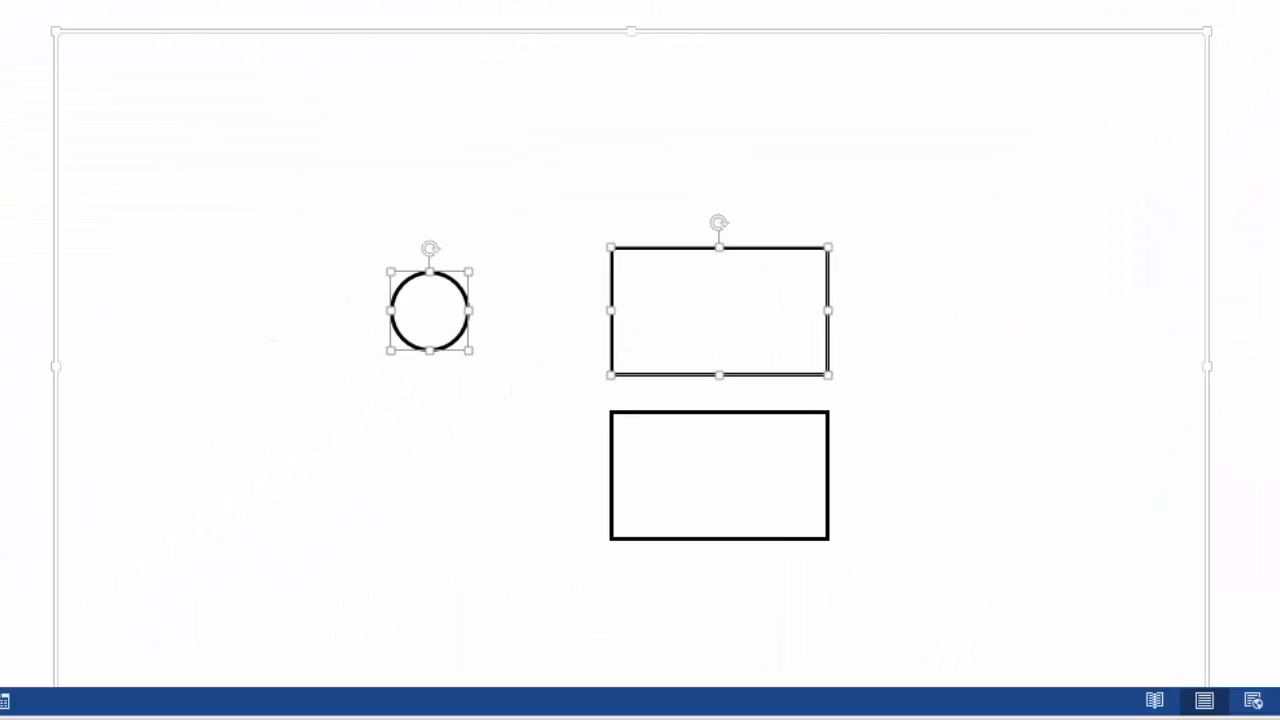
click(1000, 360)
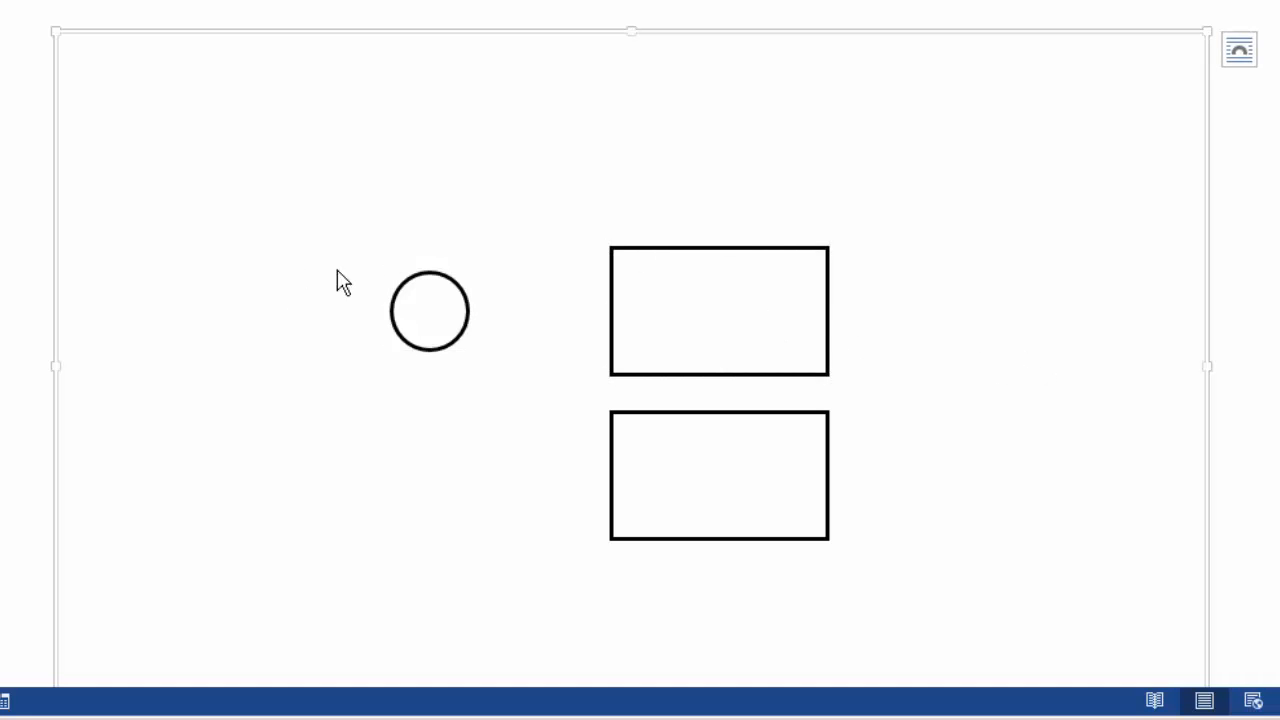
- Start an Arrow line shape in the block diagram
drag(362, 174, 905, 316)
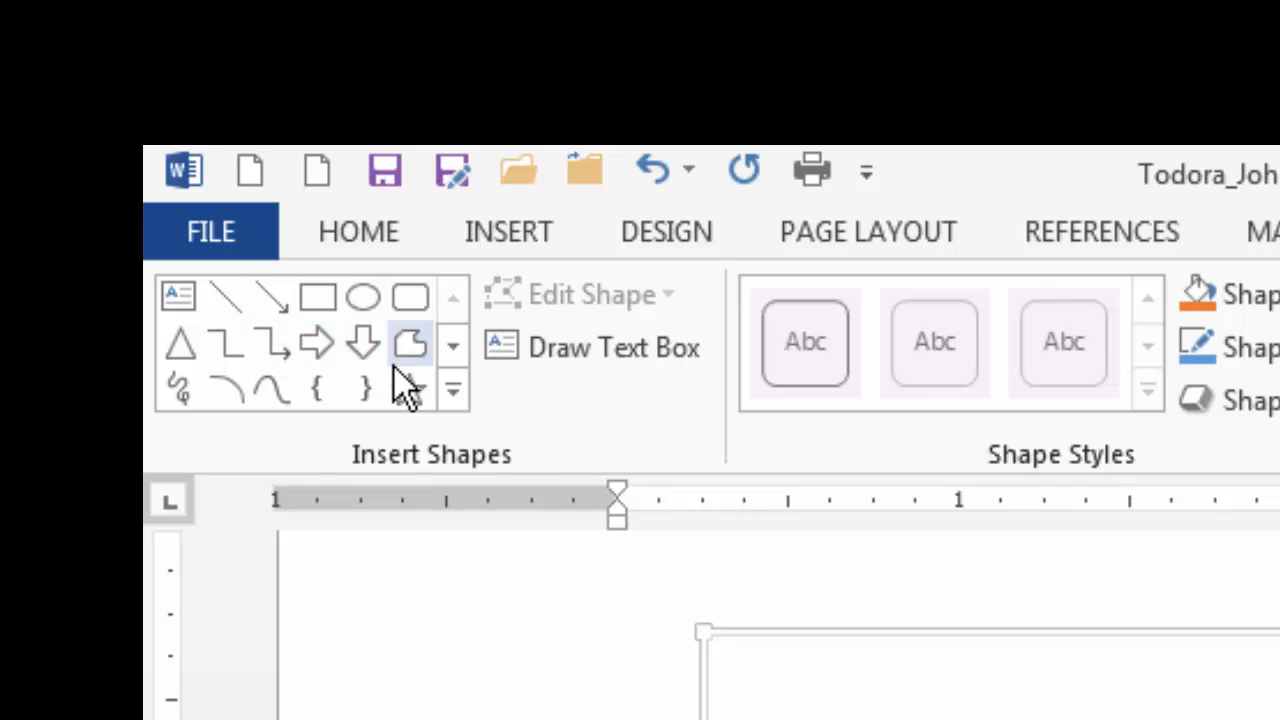
click(269, 304)
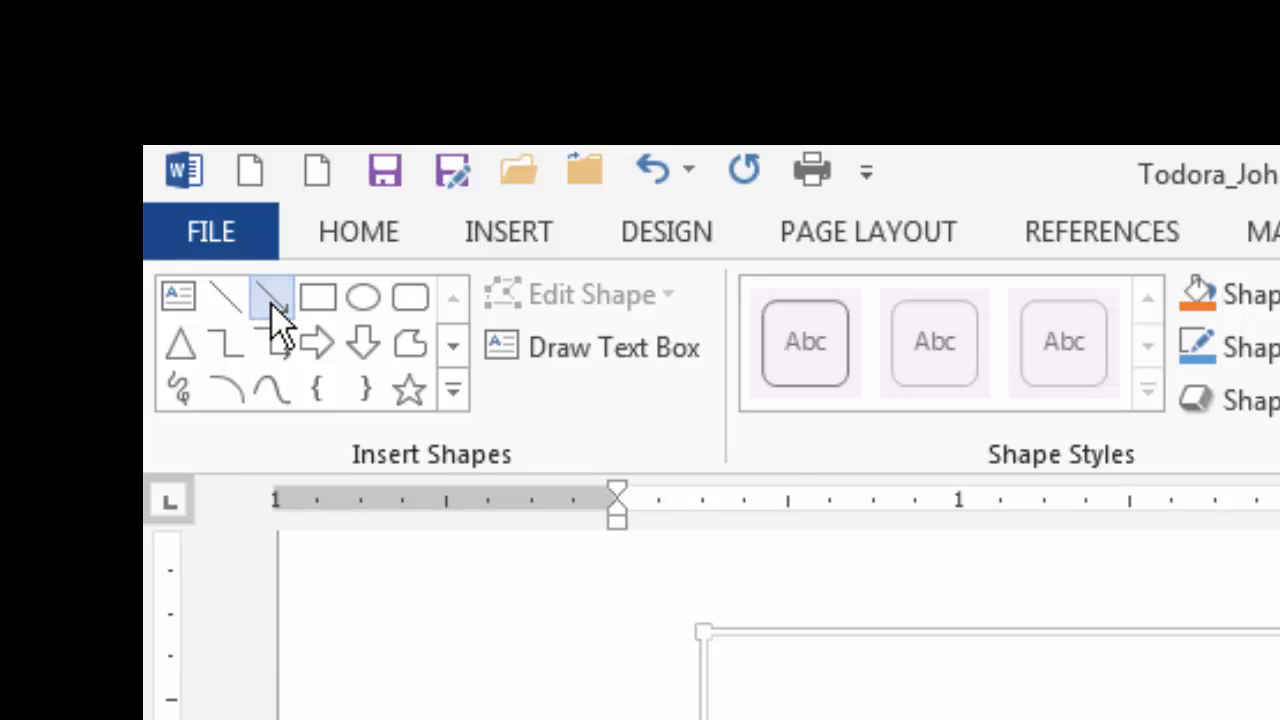